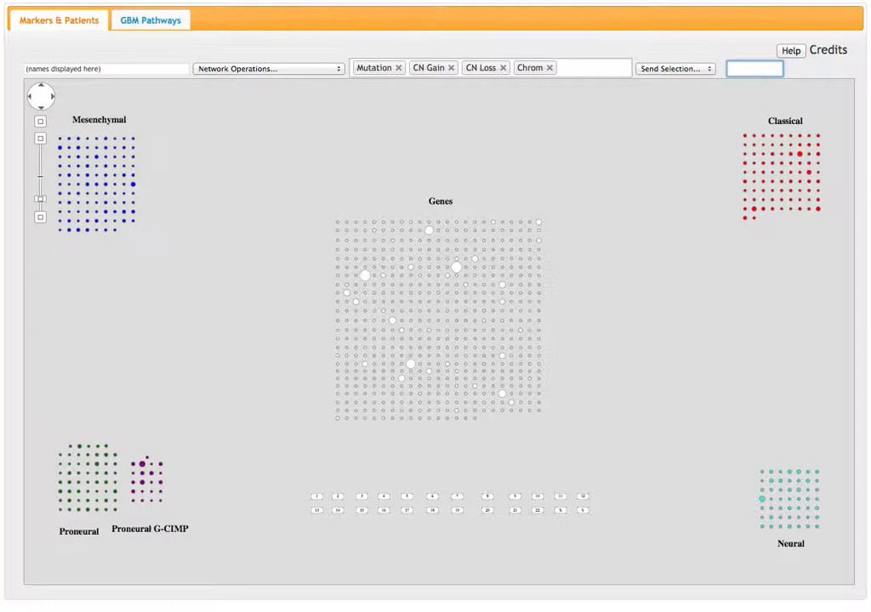
Search the Markers & Patients network for the gene EGFR so its node is selected
{"action": "type", "text": "EGFR"}
{"action": "key", "text": "Return"}
{"action": "mouse_move", "coordinate": [412, 368]}
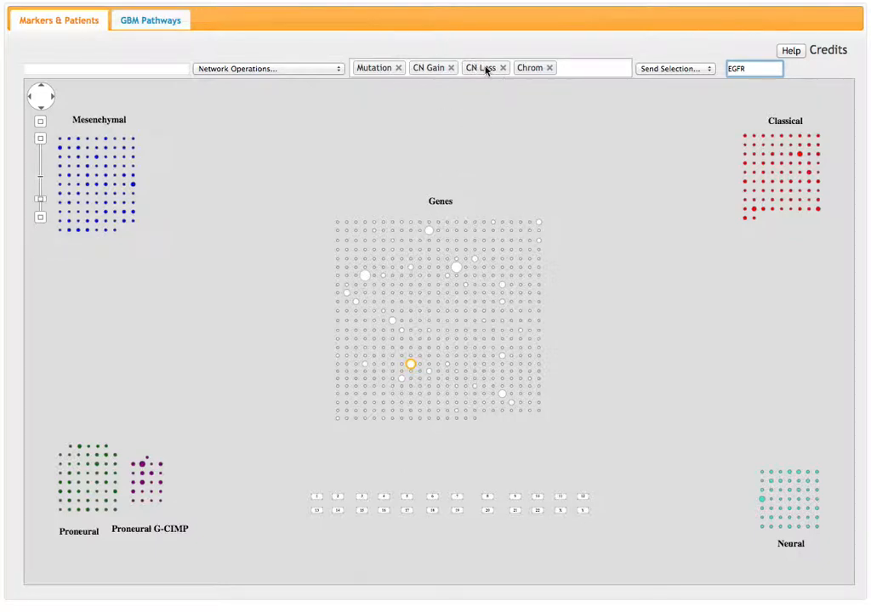
Remove the CN Gain, CN Loss and Chrom edge types, and show the Mutation edges from the selected EGFR node
{"action": "left_click", "coordinate": [304, 72]}
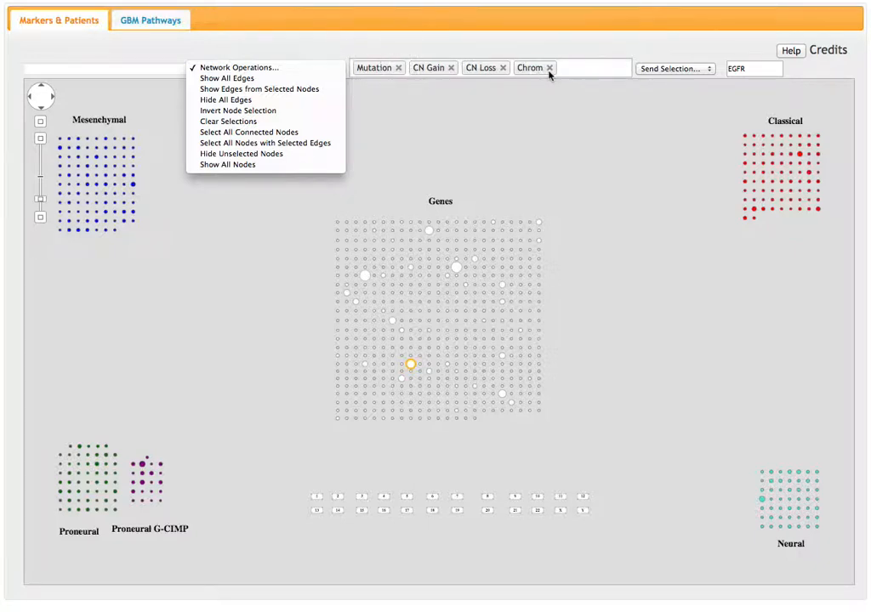
{"action": "left_click", "coordinate": [452, 68]}
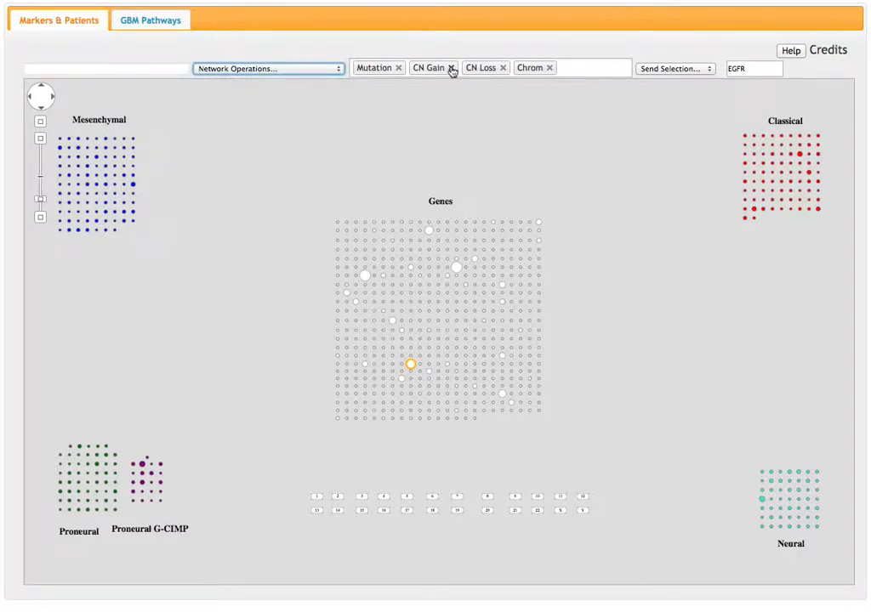
{"action": "left_click", "coordinate": [450, 68]}
{"action": "left_click", "coordinate": [450, 68]}
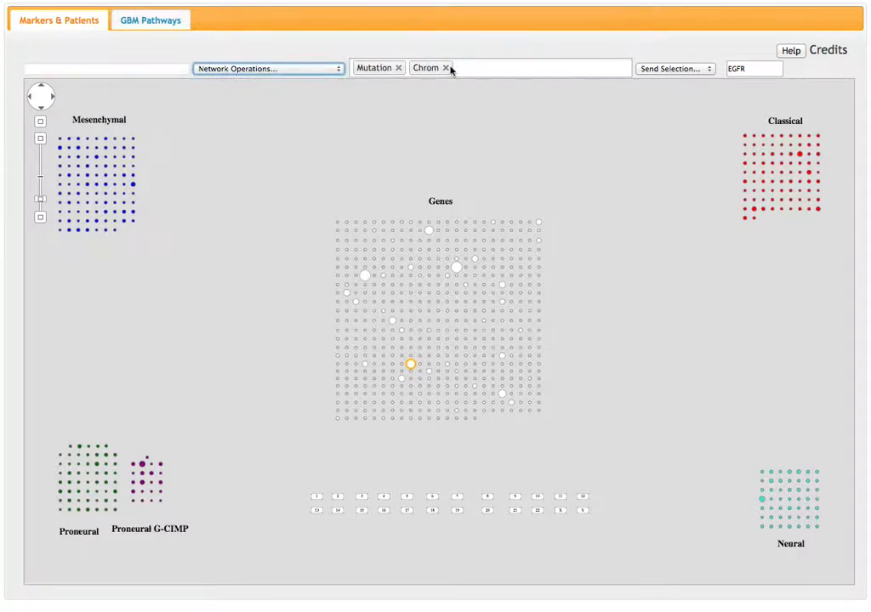
{"action": "left_click", "coordinate": [446, 68]}
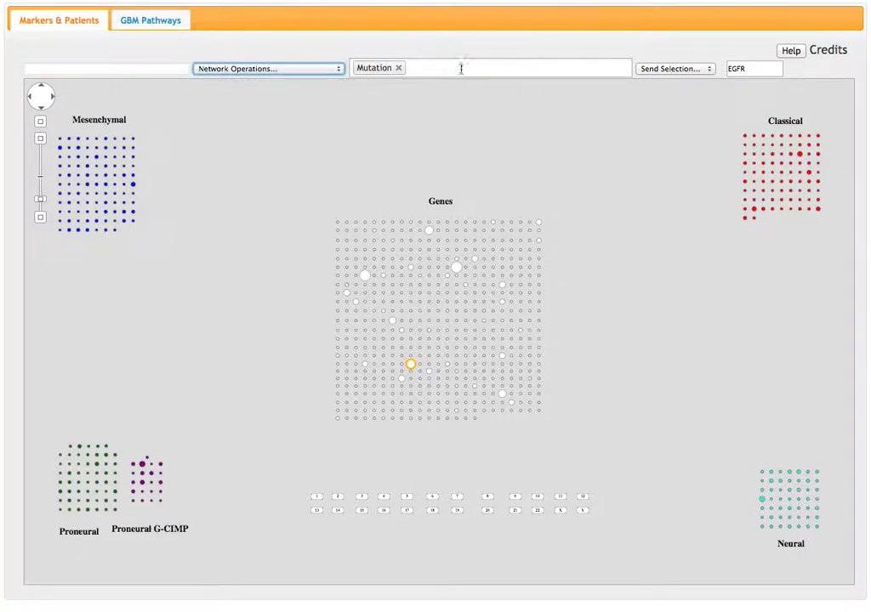
{"action": "left_click", "coordinate": [321, 70]}
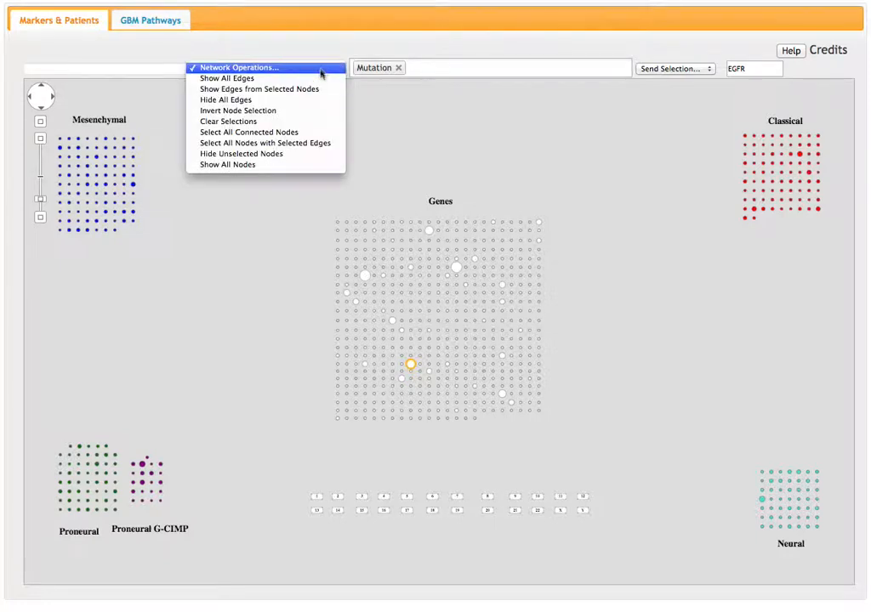
{"action": "left_click", "coordinate": [269, 97]}
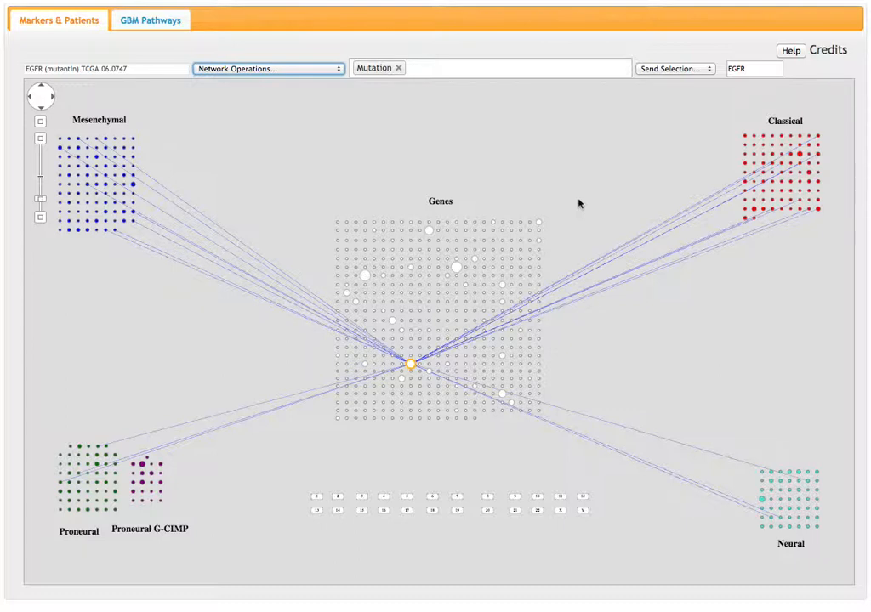
Replace the Mutation edge type with Chrom and show the chromosome edges from the selected EGFR node
{"action": "left_click", "coordinate": [398, 68]}
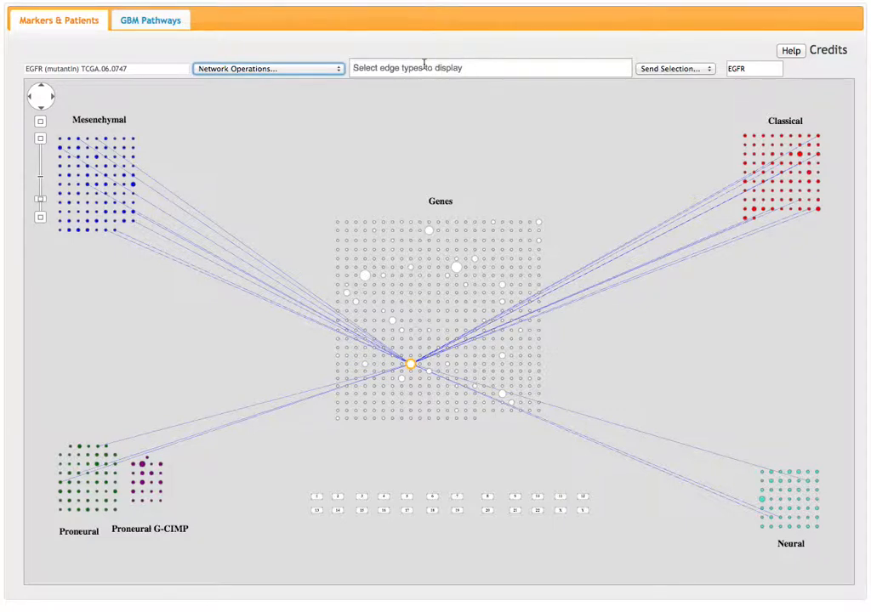
{"action": "left_click", "coordinate": [475, 68]}
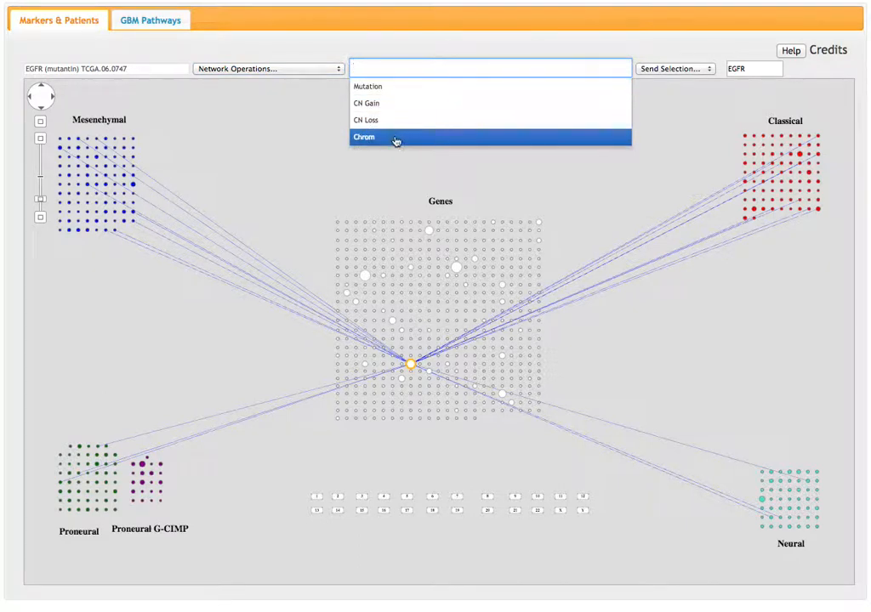
{"action": "left_click", "coordinate": [395, 140]}
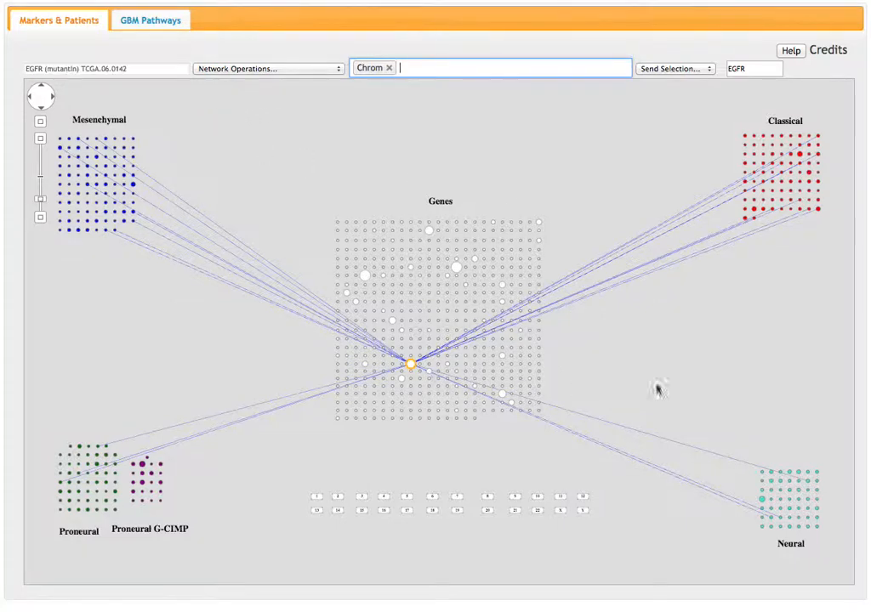
{"action": "left_click", "coordinate": [278, 71]}
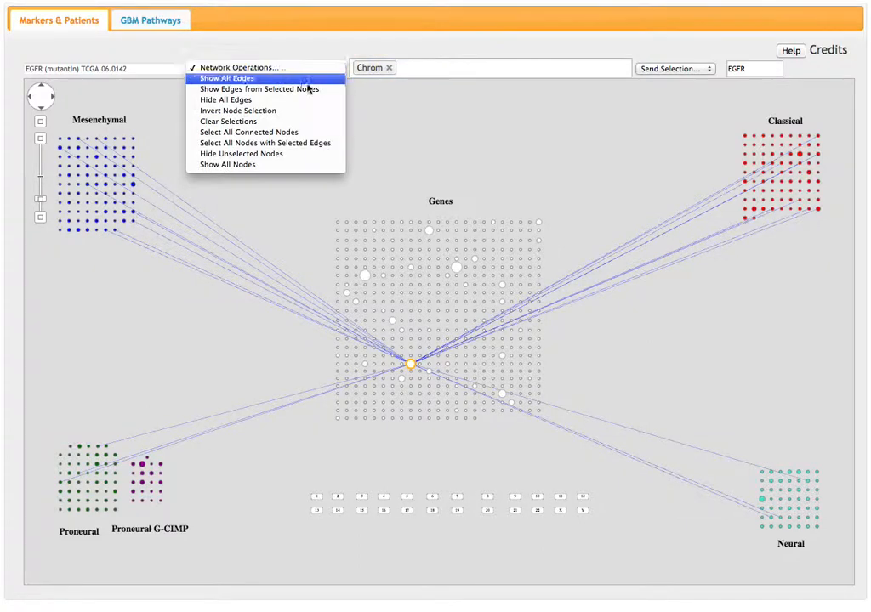
{"action": "left_click", "coordinate": [244, 90]}
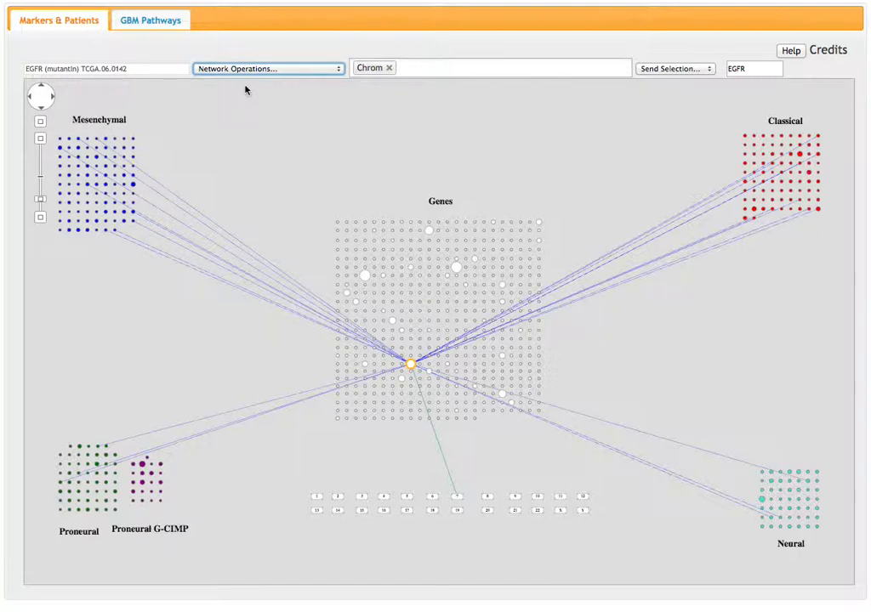
Hide all edges in the network and select the chromosome 7 node
{"action": "left_click", "coordinate": [226, 69]}
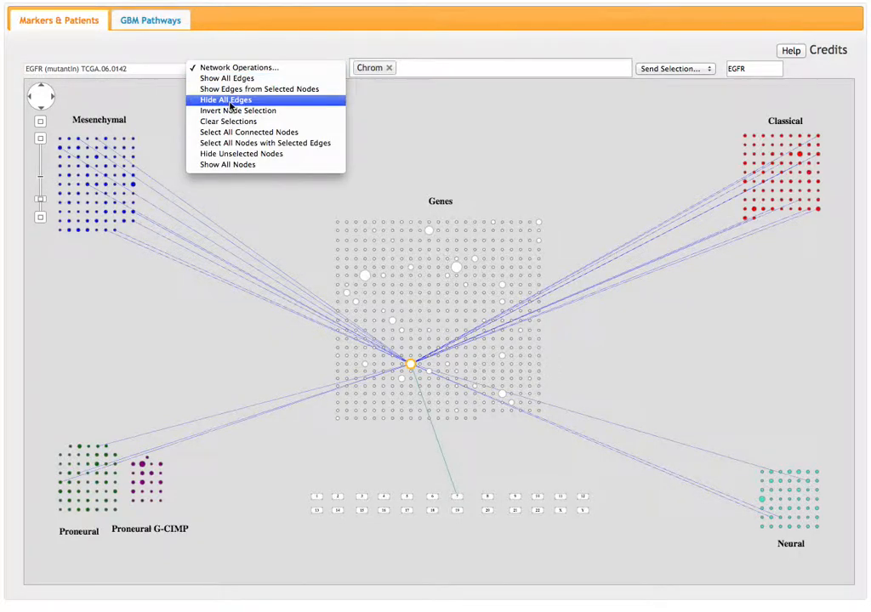
{"action": "left_click", "coordinate": [229, 101]}
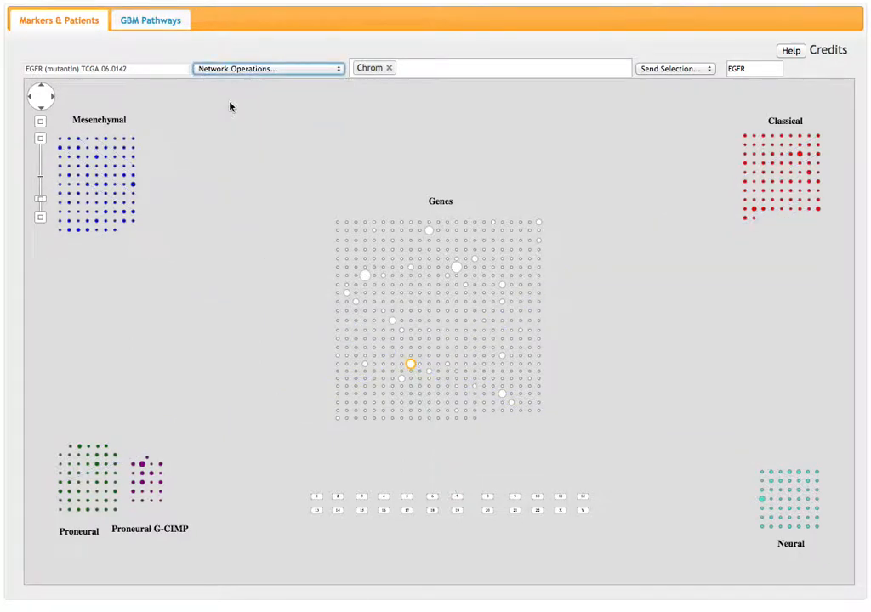
{"action": "left_click", "coordinate": [457, 497]}
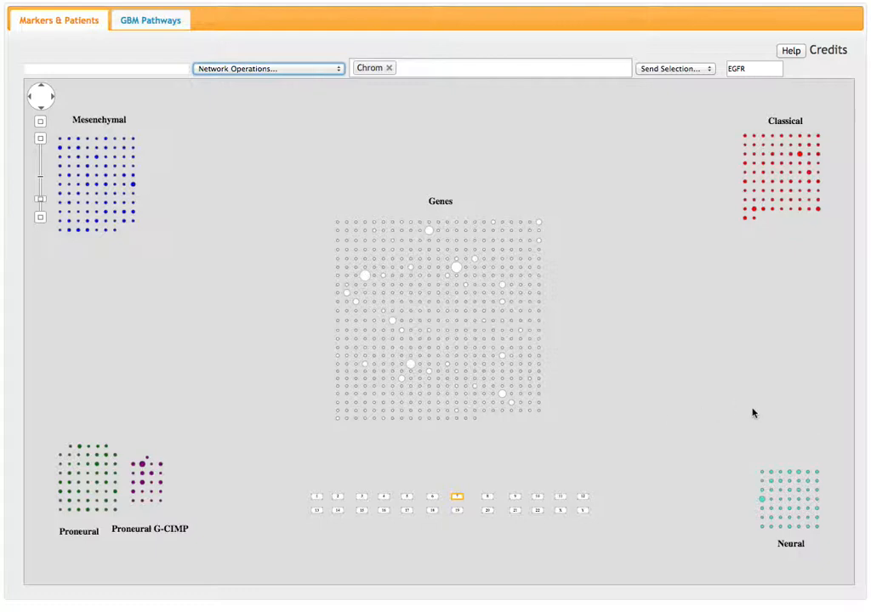
Select the MYC gene node and add CN Gain, CN Loss and Mutation to the displayed edge types
{"action": "left_click", "coordinate": [347, 419]}
{"action": "left_click", "coordinate": [440, 67]}
{"action": "left_click", "coordinate": [414, 103]}
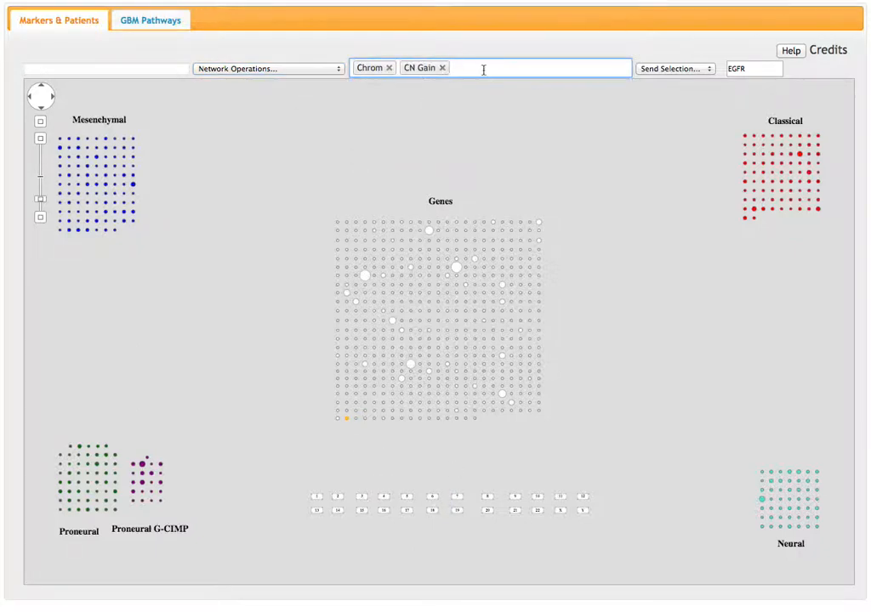
{"action": "left_click", "coordinate": [484, 70]}
{"action": "left_click", "coordinate": [457, 122]}
{"action": "left_click", "coordinate": [533, 69]}
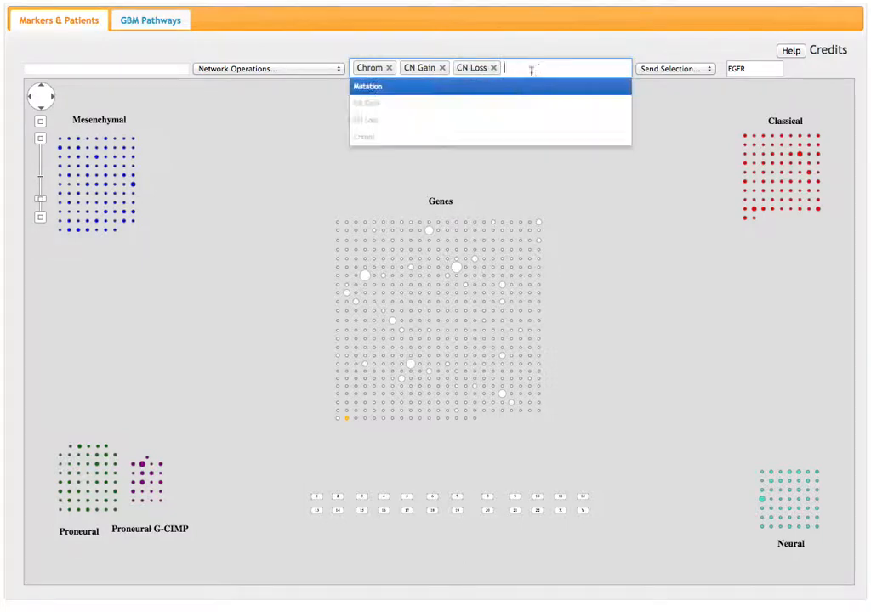
{"action": "left_click", "coordinate": [448, 91]}
Show the edges from the selected MYC node and inspect those leading to the Proneural G-CIMP patients
{"action": "left_click", "coordinate": [303, 73]}
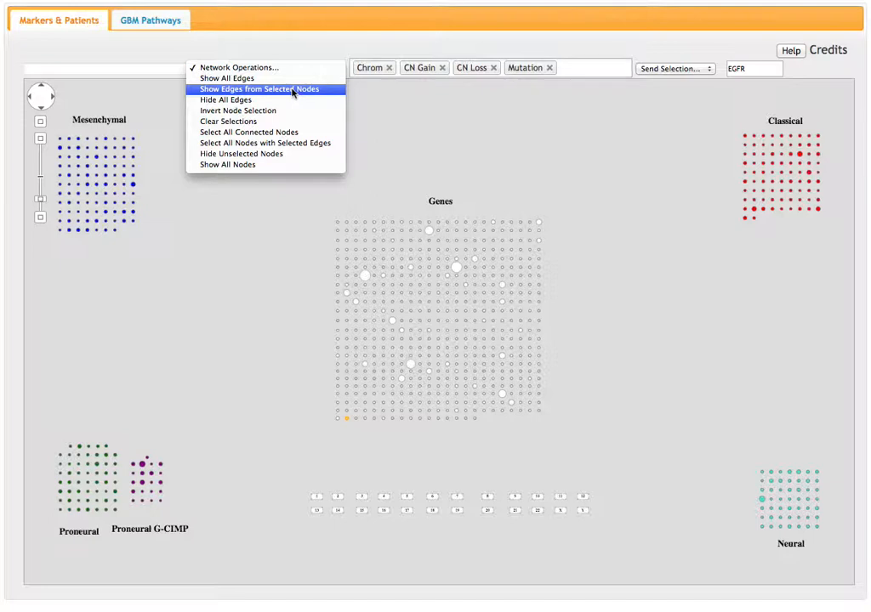
{"action": "left_click", "coordinate": [293, 89]}
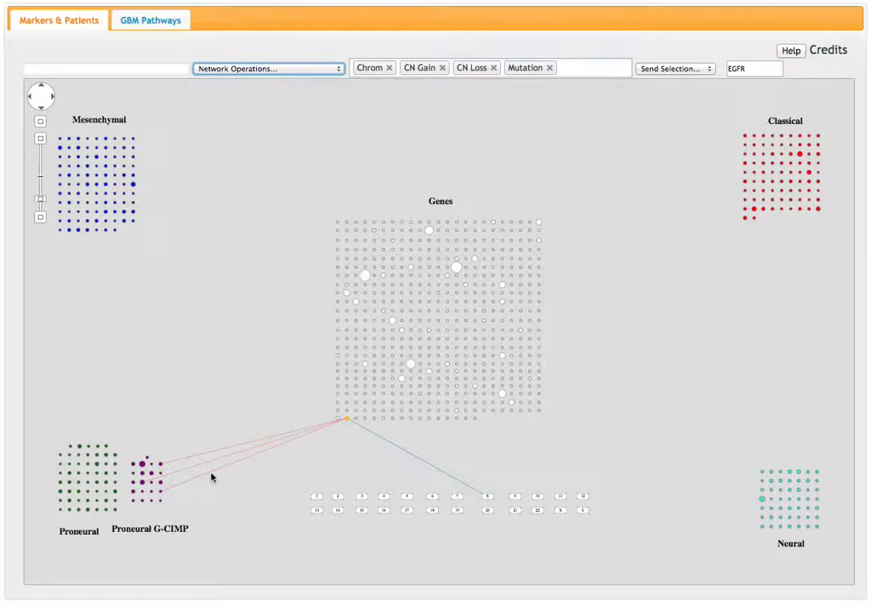
{"action": "mouse_move", "coordinate": [214, 477]}
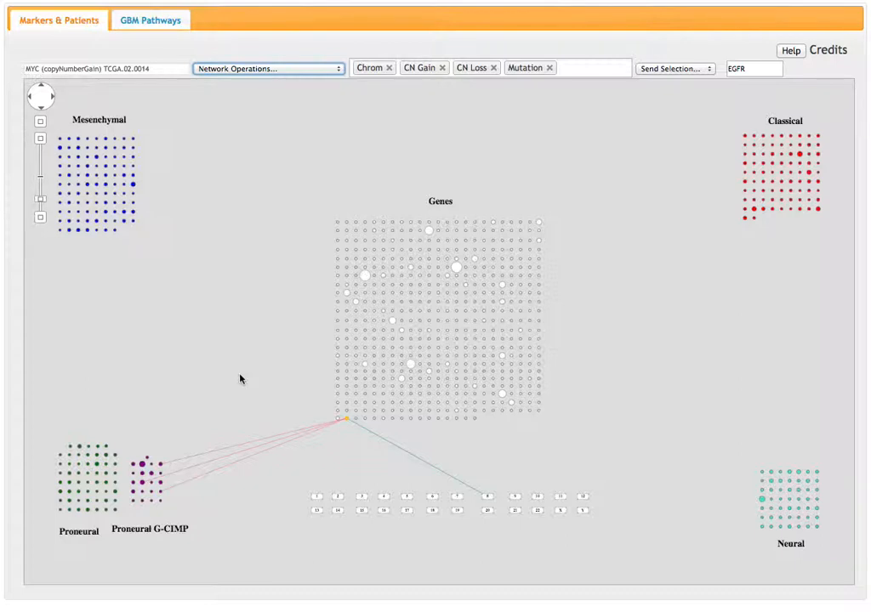
Select all nodes connected to MYC and show the edges from every selected node
{"action": "left_click", "coordinate": [241, 72]}
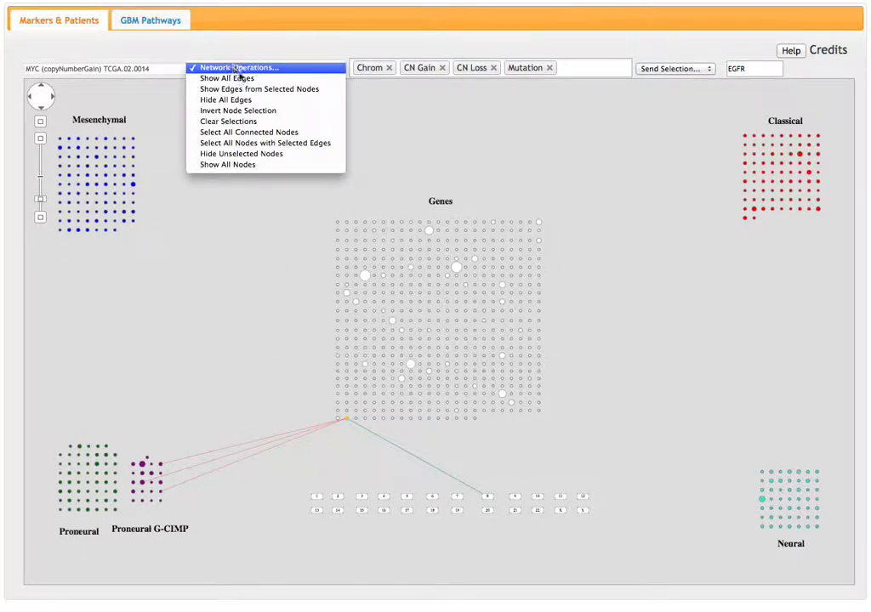
{"action": "left_click", "coordinate": [252, 133]}
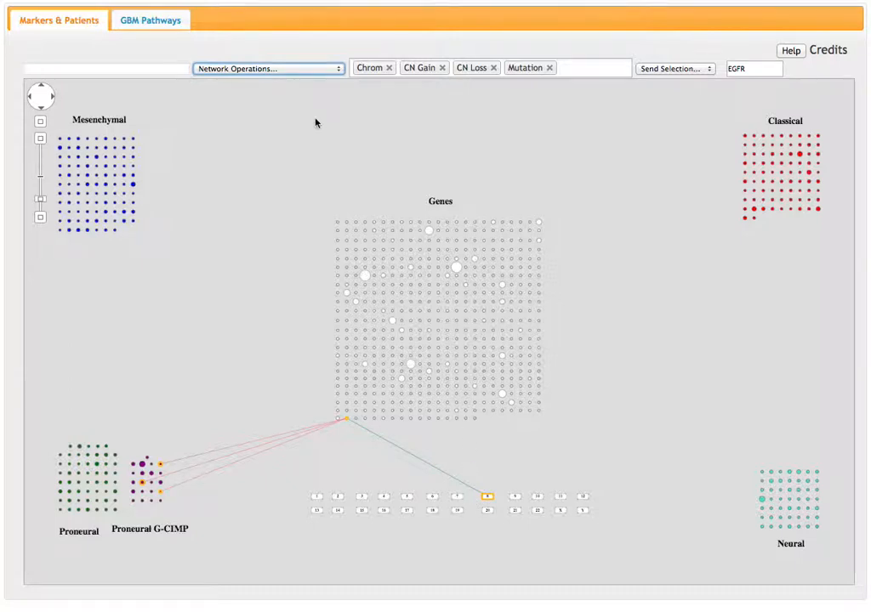
{"action": "left_click", "coordinate": [273, 71]}
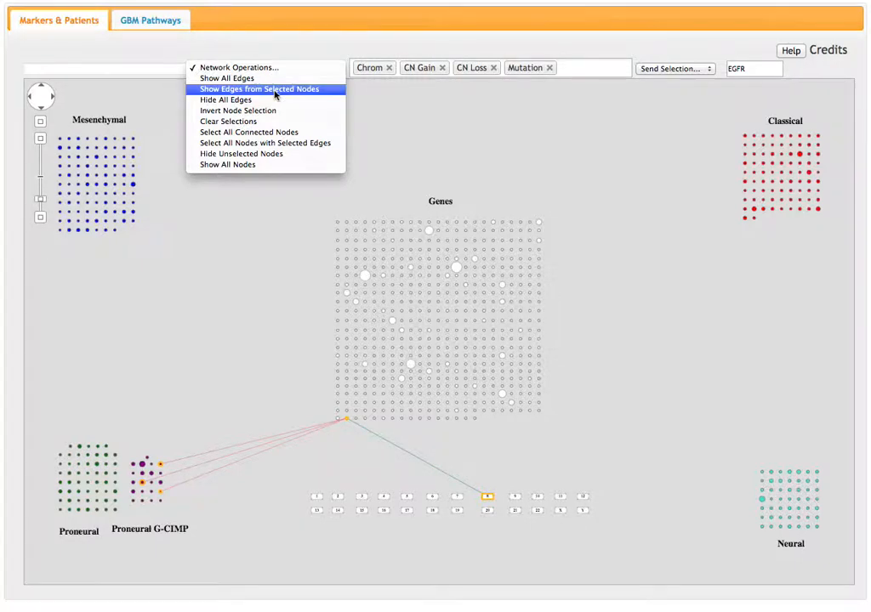
{"action": "left_click", "coordinate": [274, 90]}
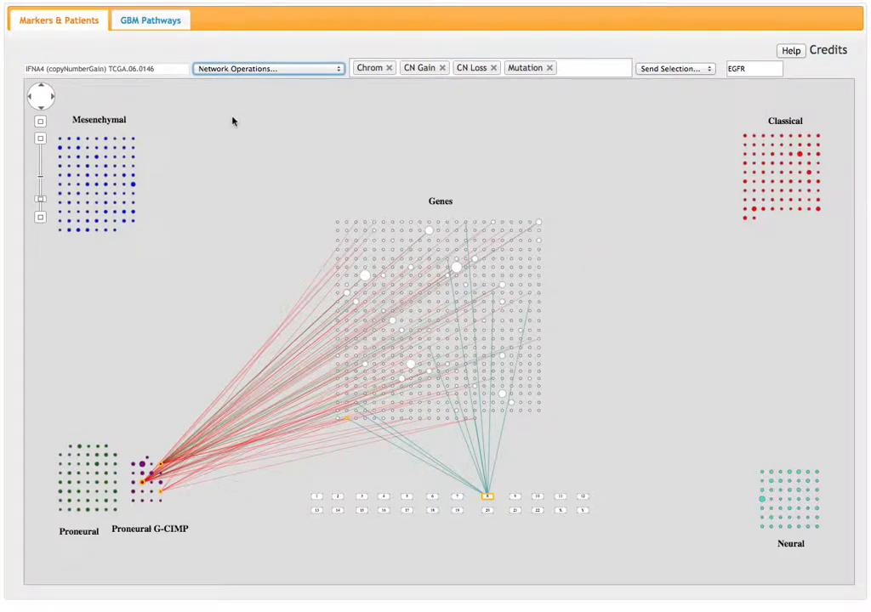
Clear the node selections and hide all edges in the network
{"action": "left_click", "coordinate": [213, 68]}
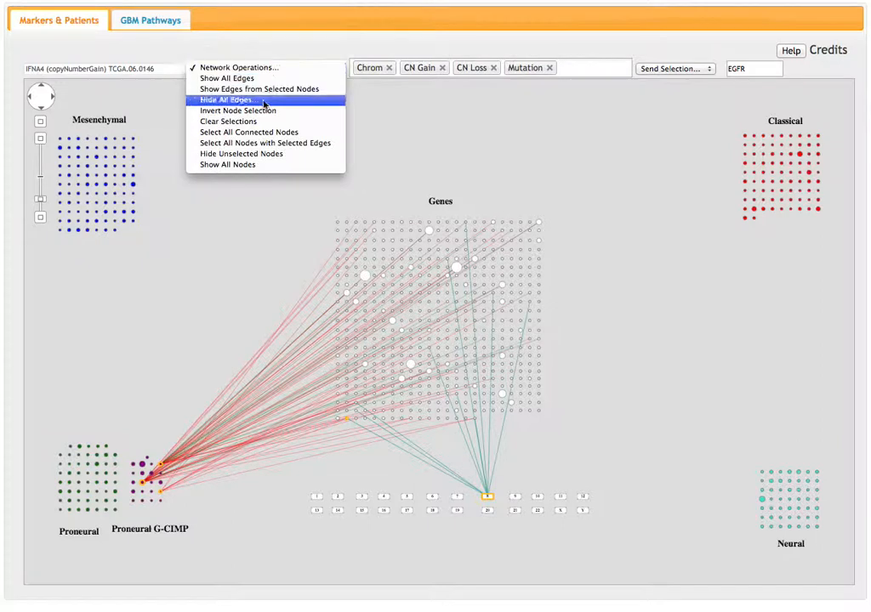
{"action": "left_click", "coordinate": [216, 121]}
{"action": "left_click", "coordinate": [258, 68]}
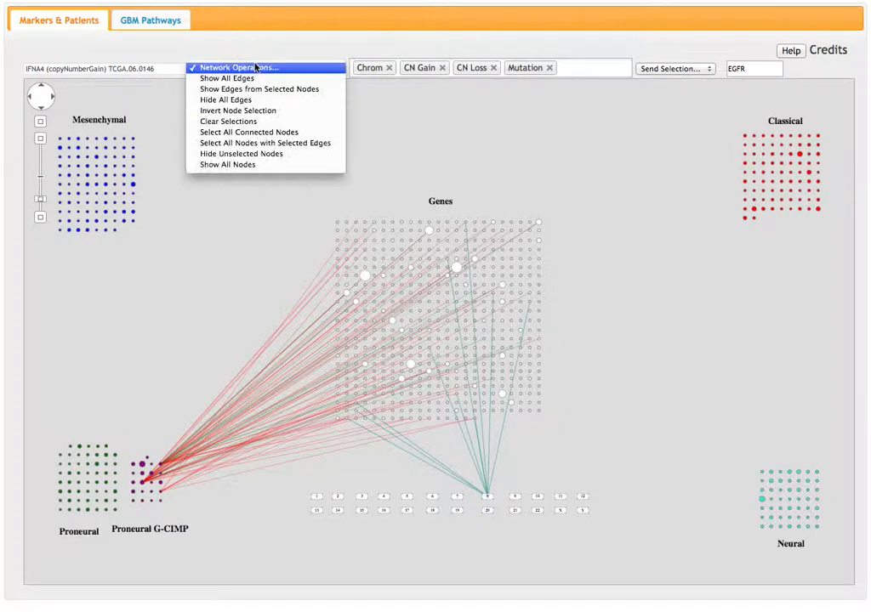
{"action": "left_click", "coordinate": [248, 101]}
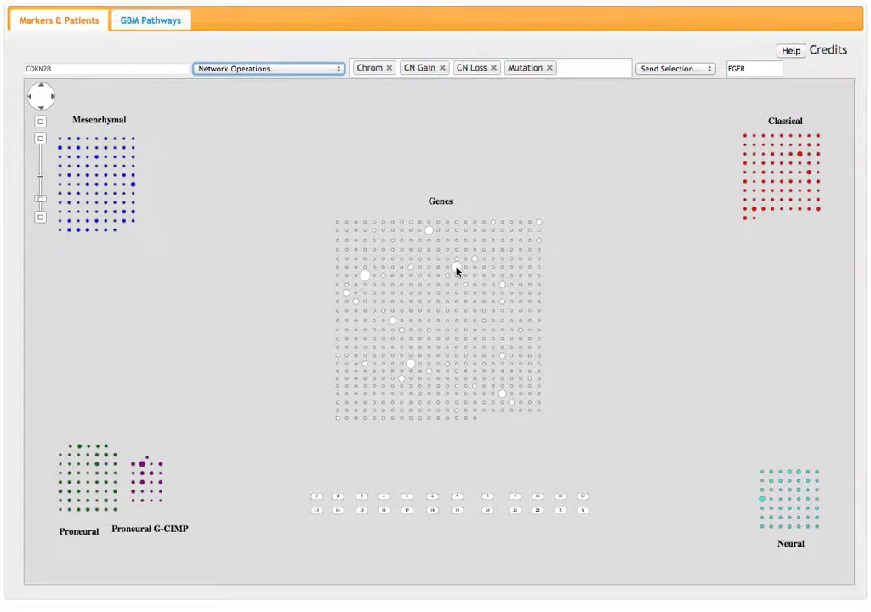
Select the five largest gene nodes together, including CDKN2B, MTAP, SEC61G and EGFR, and check their names
{"action": "left_click", "coordinate": [456, 269]}
{"action": "left_click", "coordinate": [365, 277]}
{"action": "left_click", "coordinate": [430, 230]}
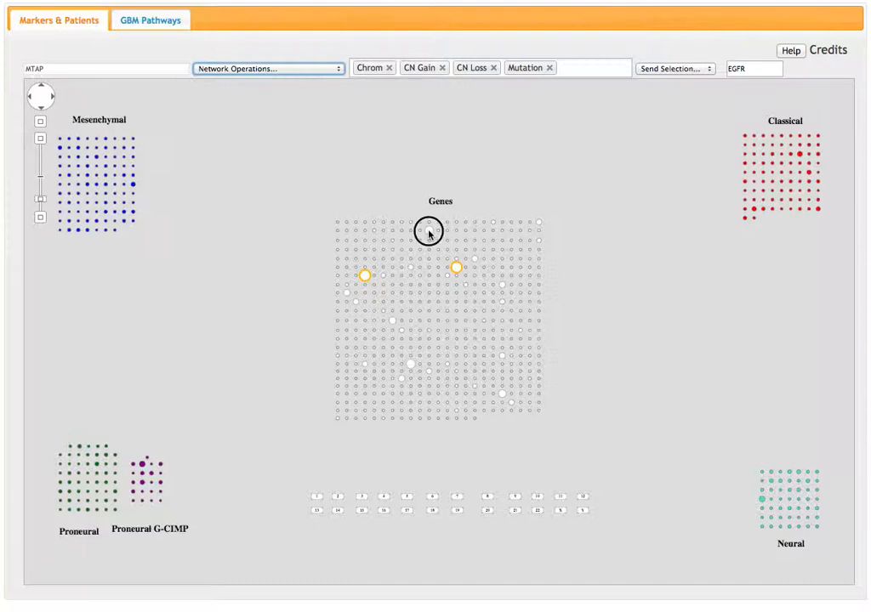
{"action": "left_click", "coordinate": [502, 396]}
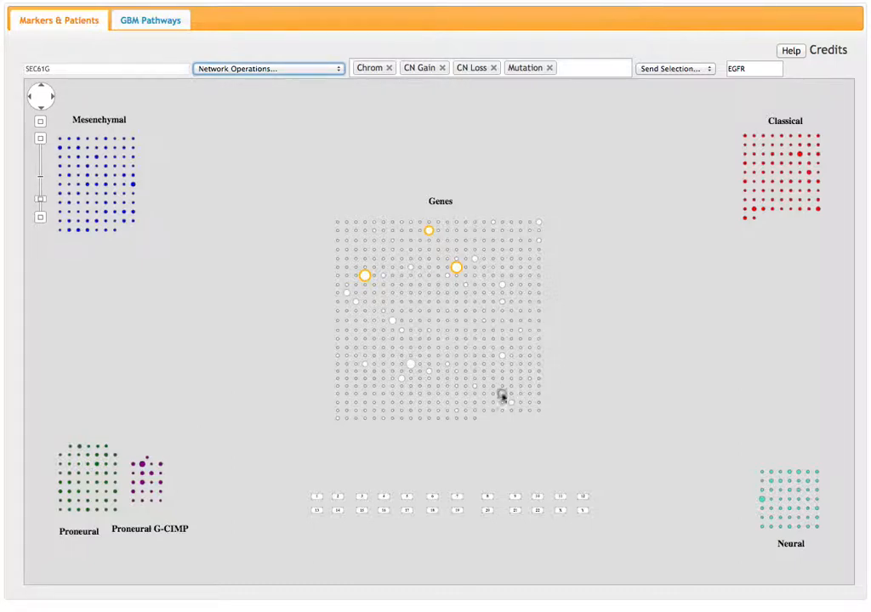
{"action": "left_click", "coordinate": [411, 364]}
{"action": "mouse_move", "coordinate": [412, 367]}
{"action": "mouse_move", "coordinate": [365, 278]}
{"action": "mouse_move", "coordinate": [457, 272]}
{"action": "mouse_move", "coordinate": [431, 235]}
{"action": "mouse_move", "coordinate": [502, 397]}
Send the selected genes to gbmPathways, view them in the pathway map, and return to the Markers & Patients network
{"action": "left_click", "coordinate": [671, 69]}
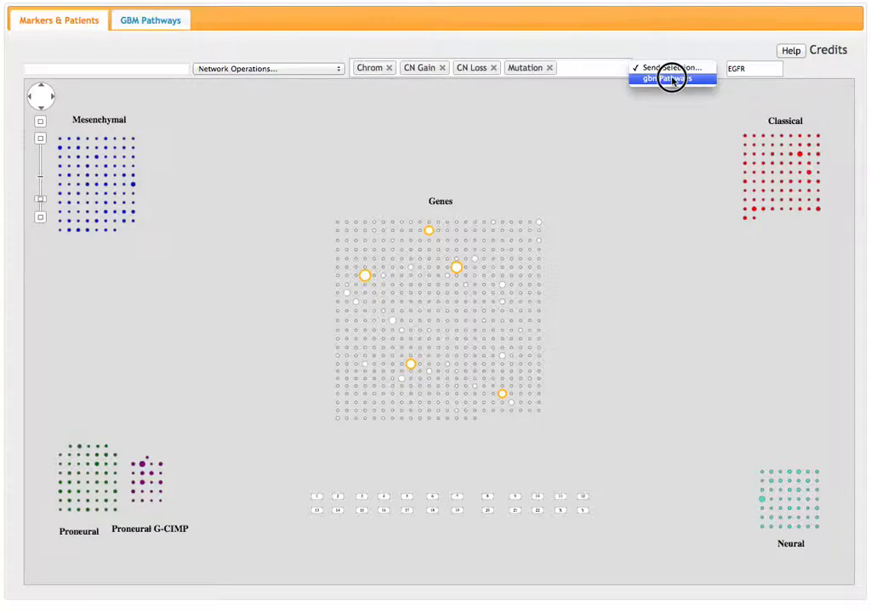
{"action": "left_click", "coordinate": [672, 79]}
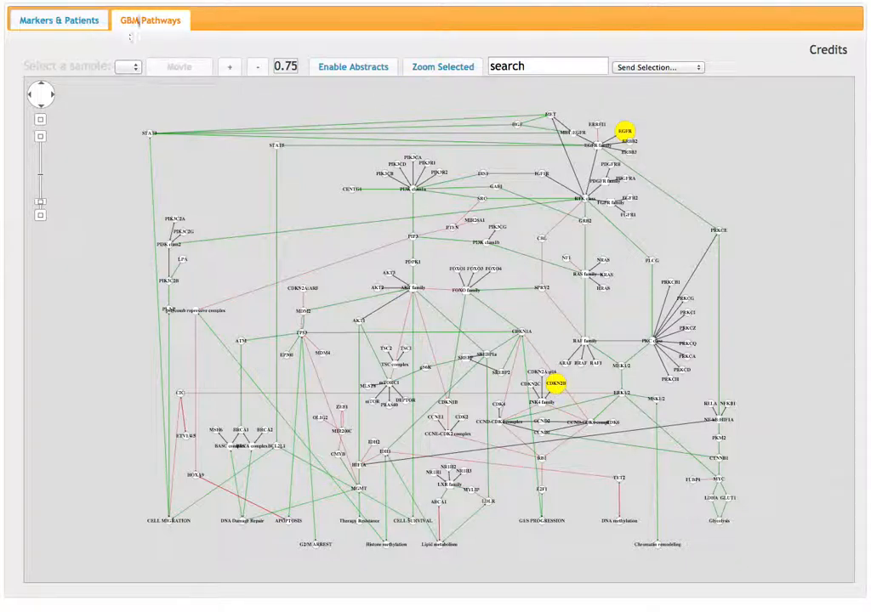
{"action": "left_click", "coordinate": [102, 25]}
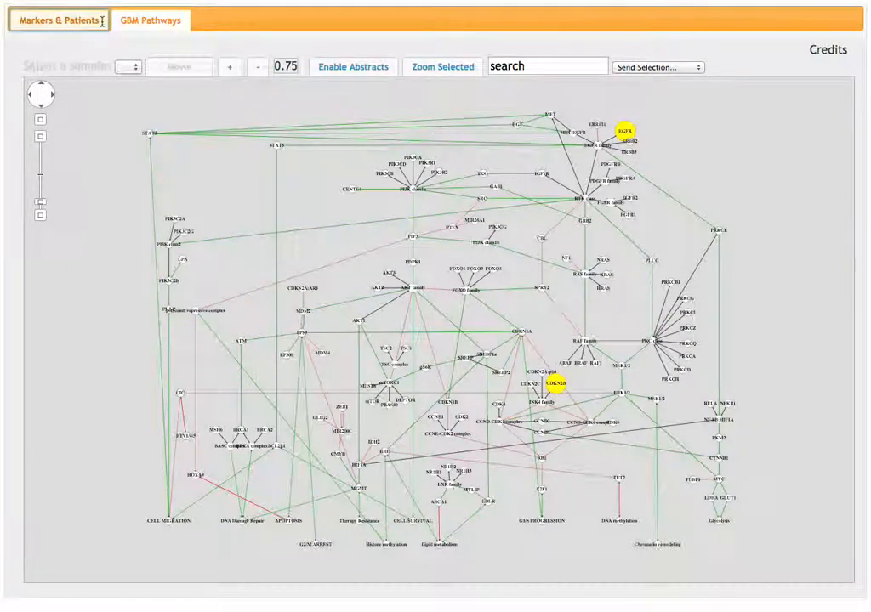